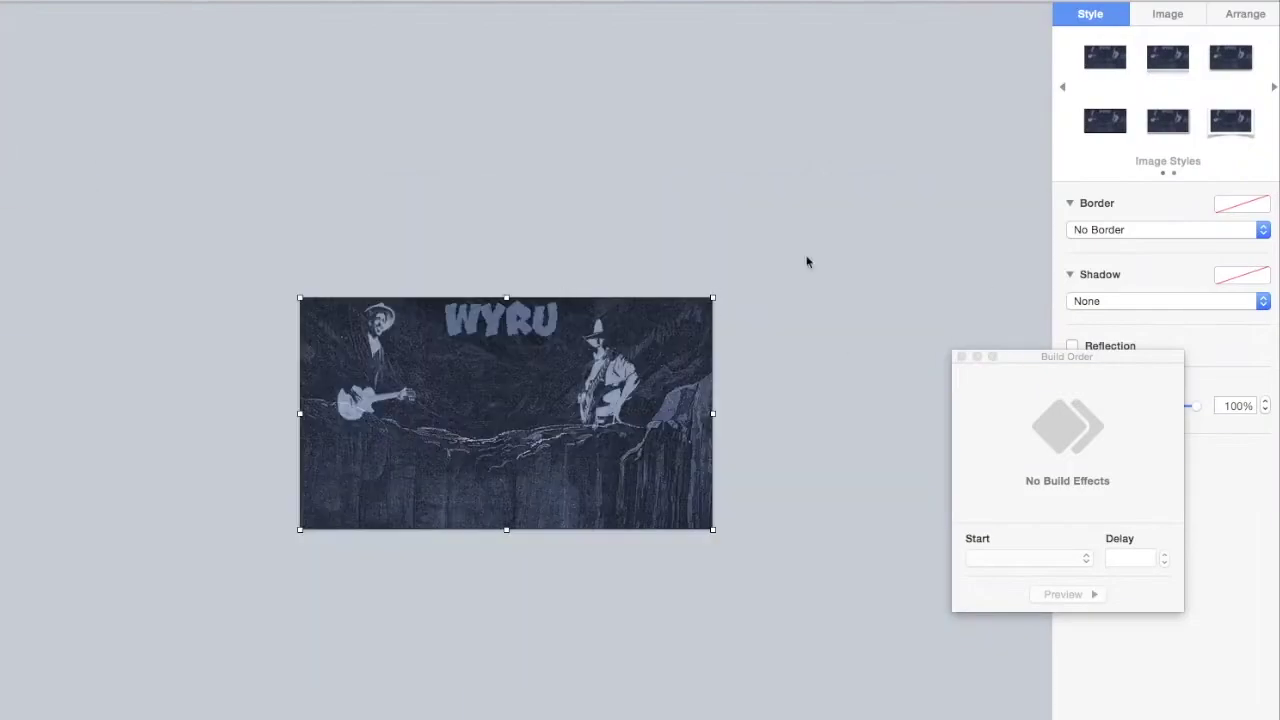
- Add Scale and Move actions to the WYRU image, enlarging it to about twice its size and shifting it up and to the right
left_click(1243, 15)
left_click_drag(712, 297, 971, 69)
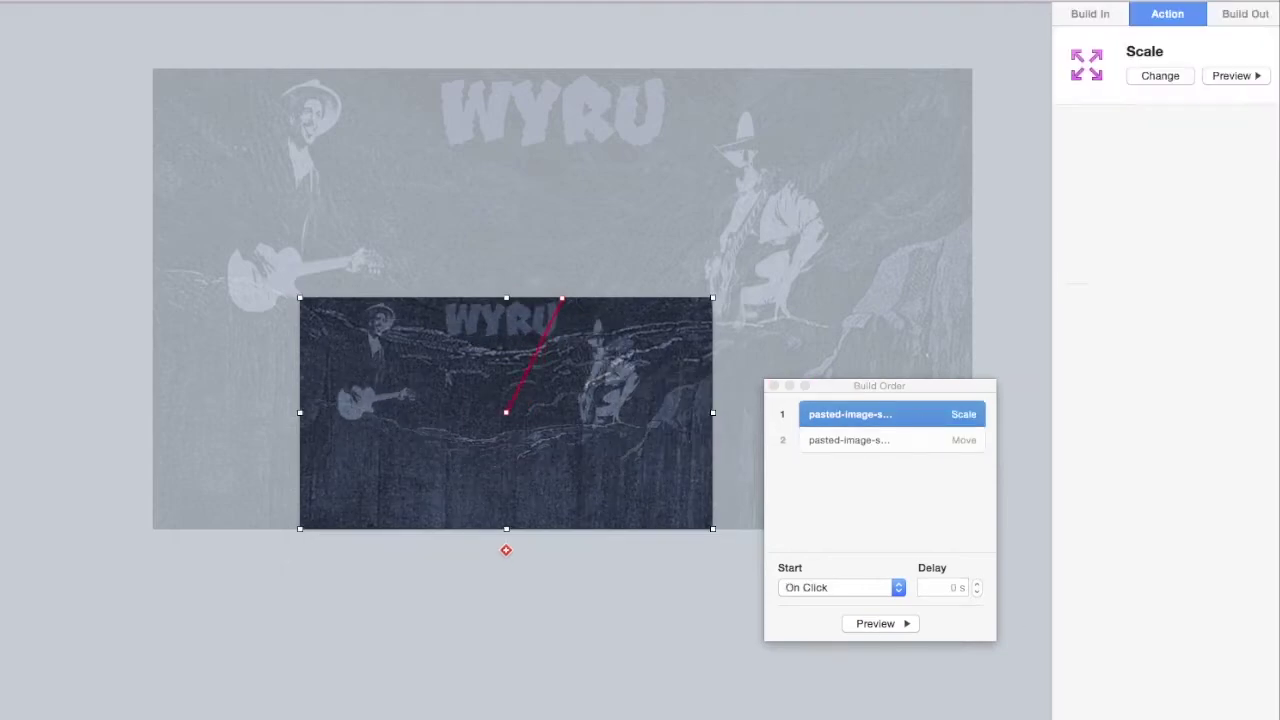
left_click(850, 440)
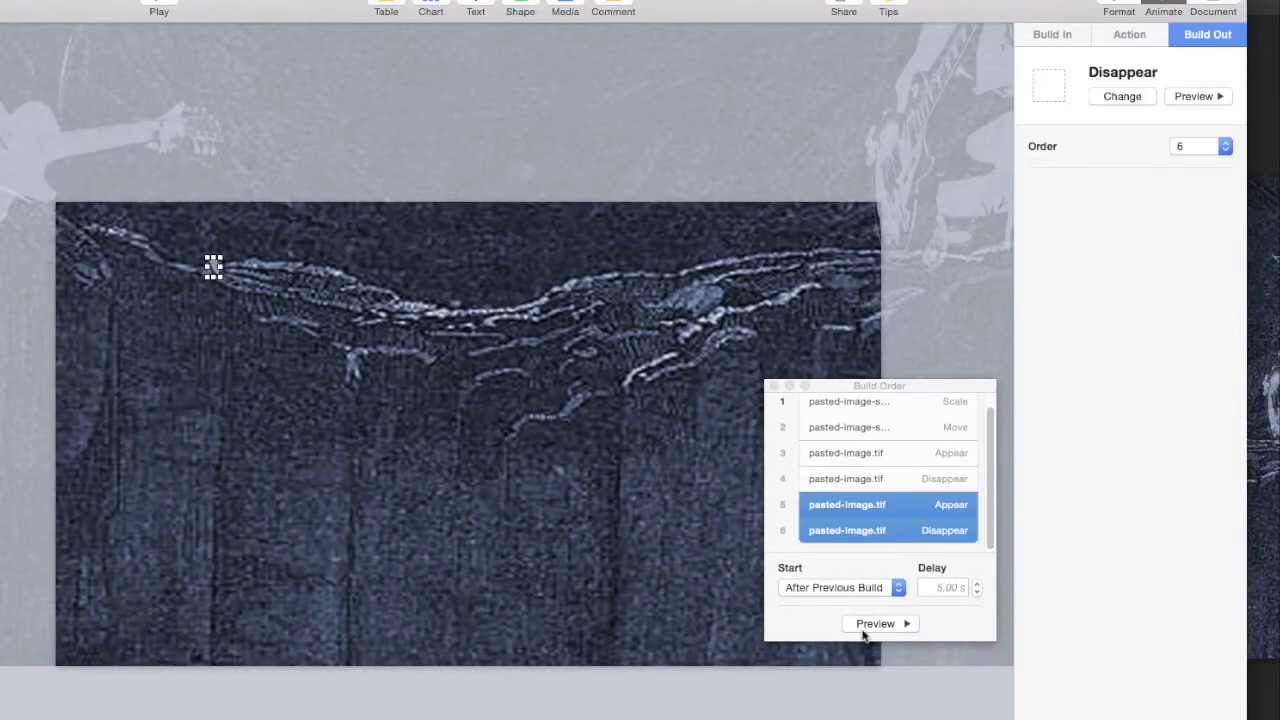
- Position the small pasted cutout on the ridge line at X 357 pt, Y 132 pt and preview the builds
left_click(868, 624)
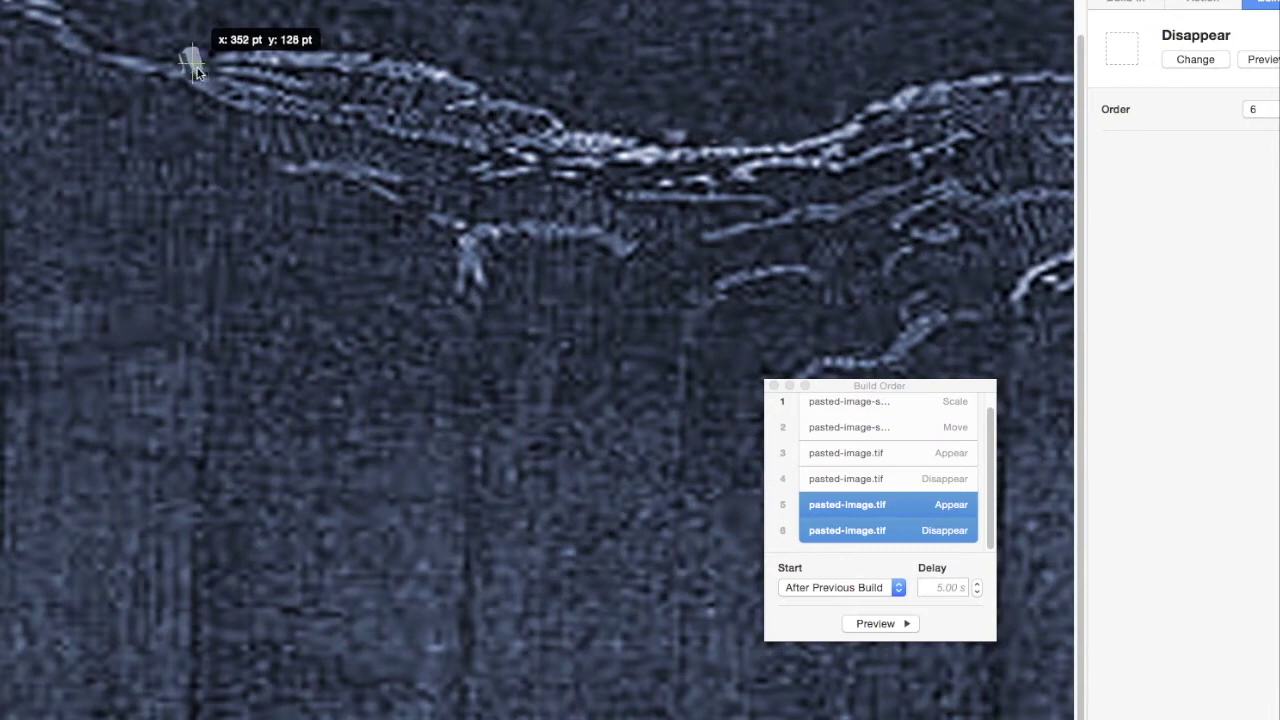
left_click(873, 622)
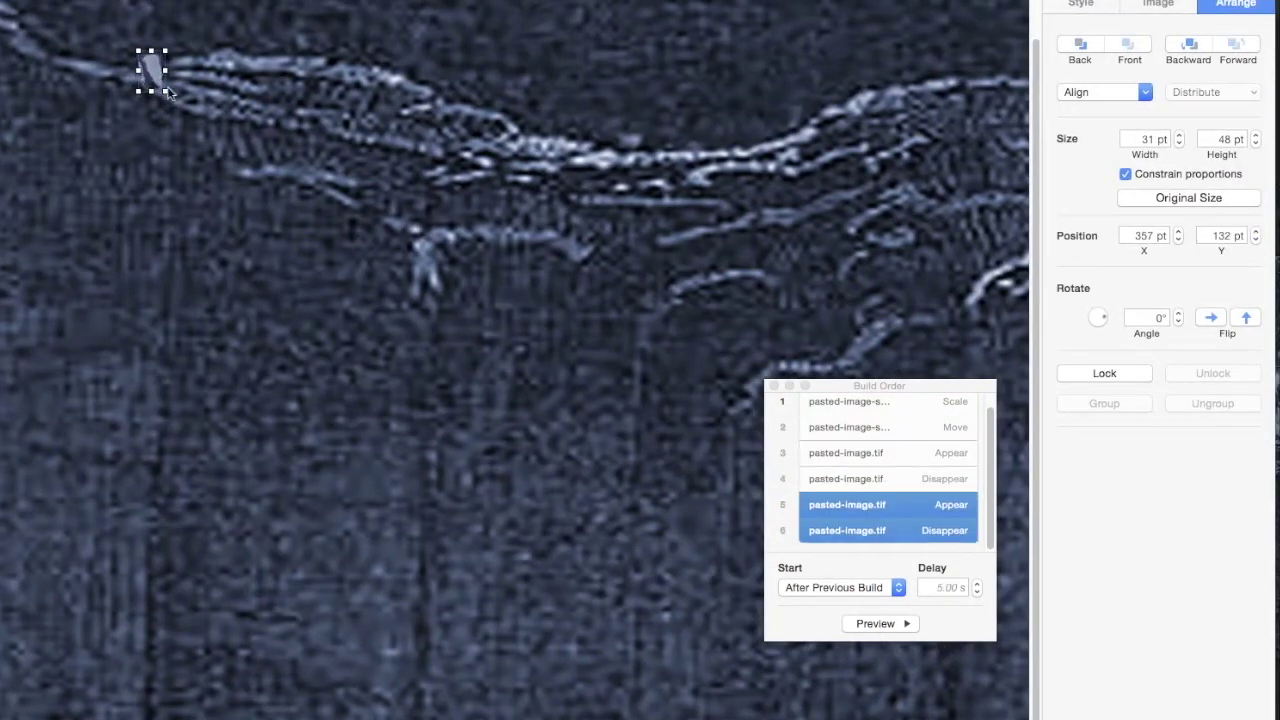
left_click(875, 623)
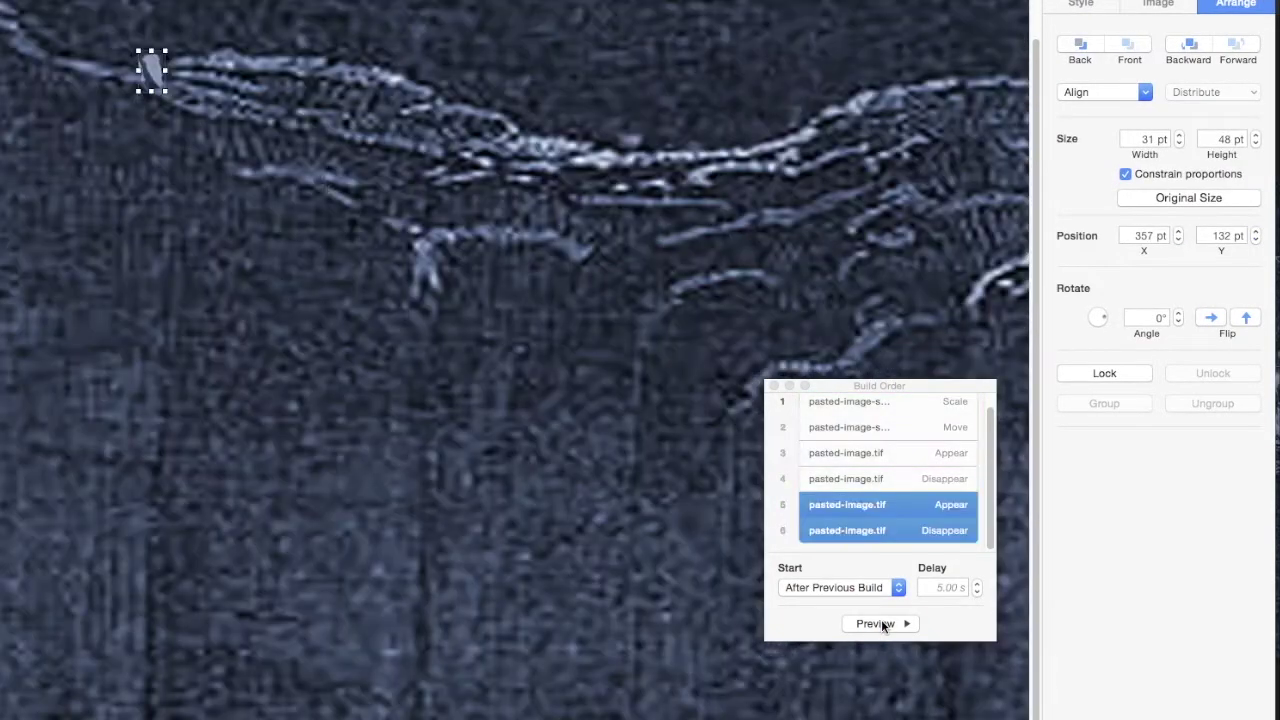
- Shrink the small pasted cutout to 25 by 39 pt and preview the build sequence
left_click_drag(166, 50, 158, 57)
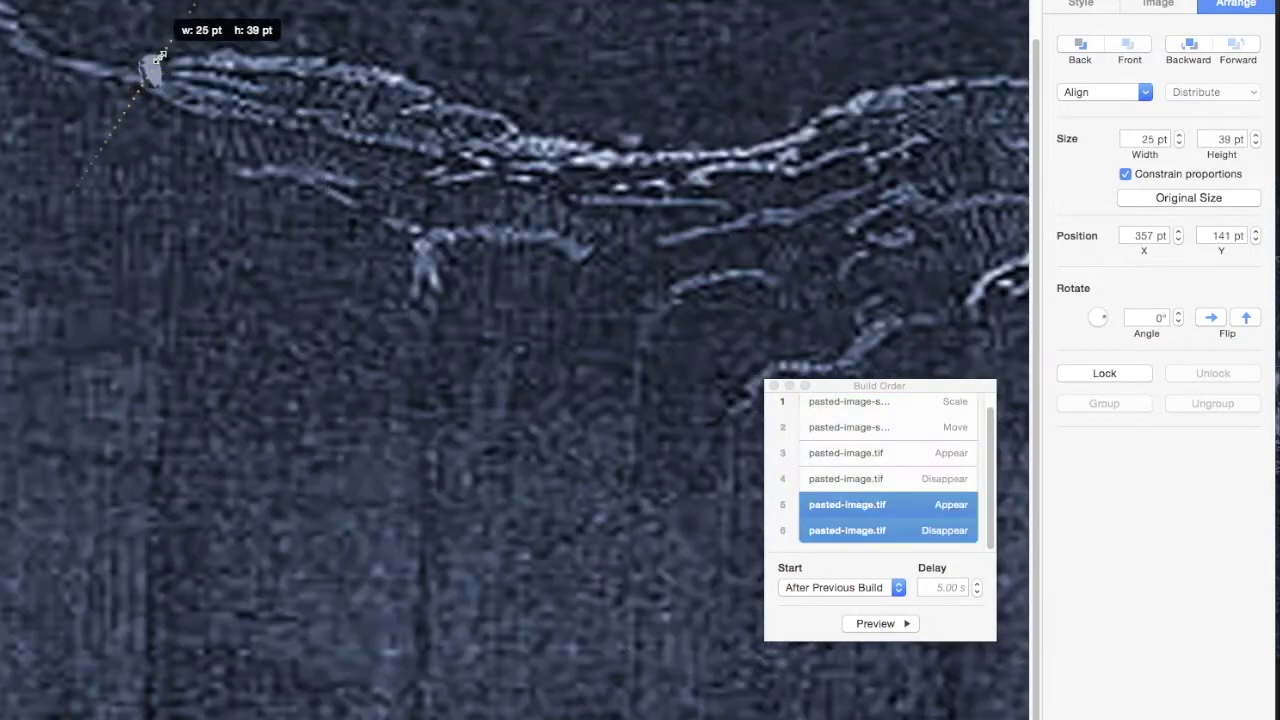
left_click(875, 623)
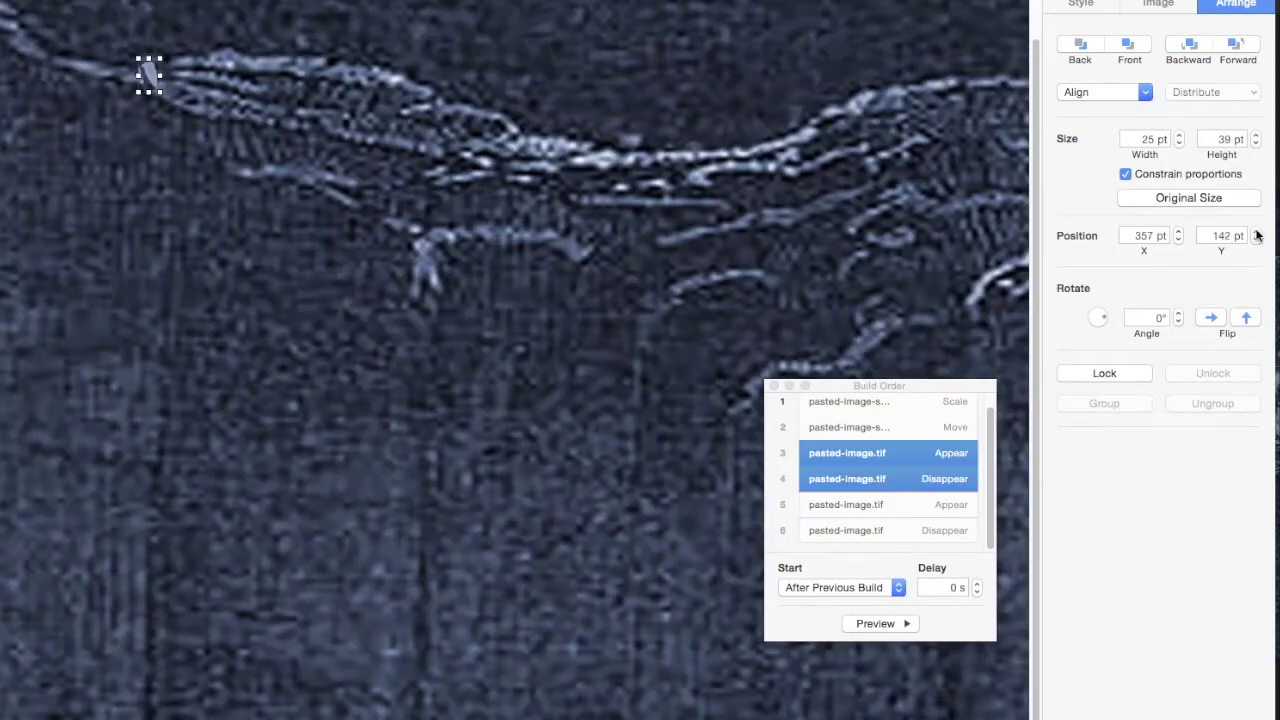
left_click(847, 504)
left_click(847, 530, "shift")
left_click(875, 623)
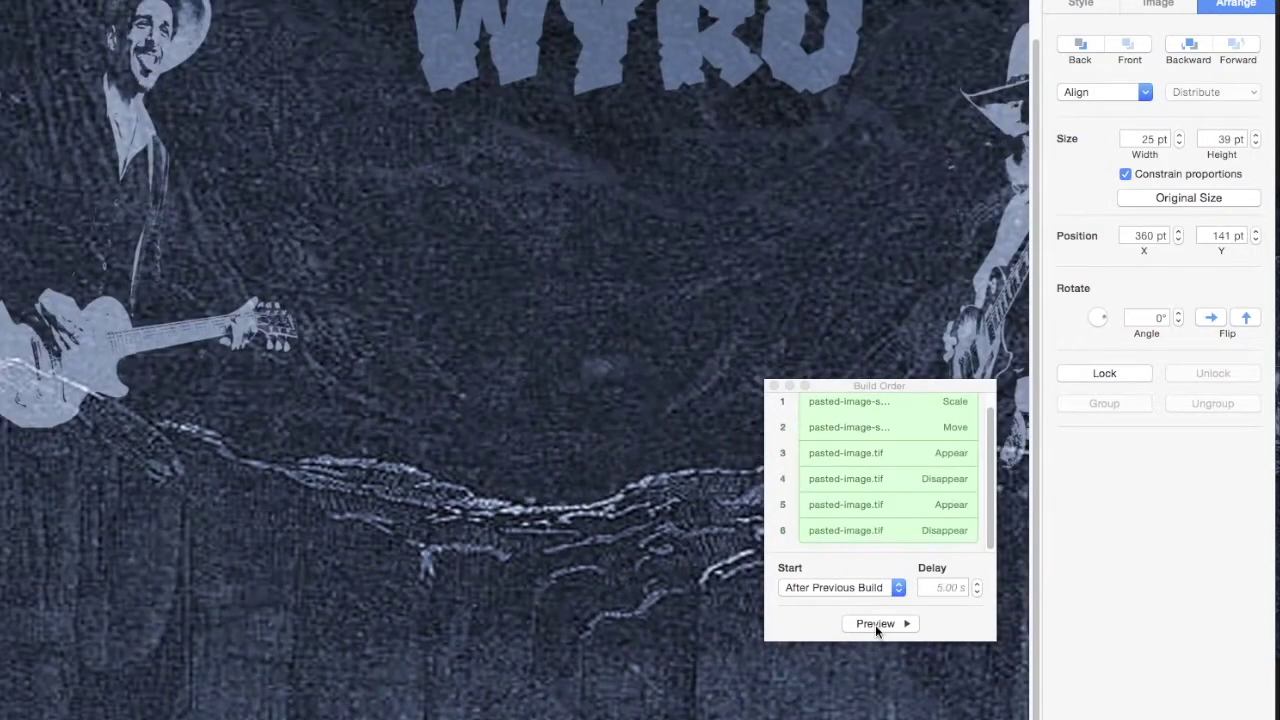
- Move the small cutout that has builds 3 and 4 to X 353 pt, Y 133 pt
left_click(152, 75)
left_click_drag(152, 75, 146, 68)
left_click(875, 623)
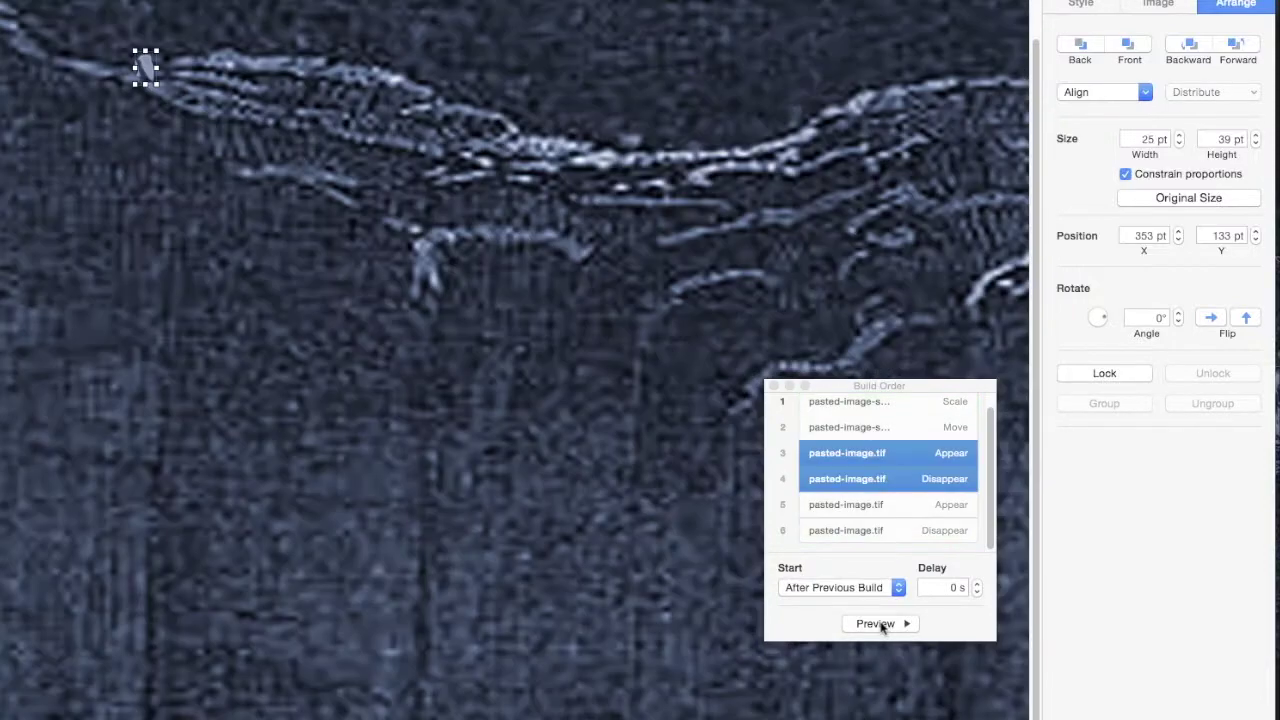
- Preview the whole build sequence and save the presentation
left_click(900, 480)
left_click(900, 530)
left_click(875, 623)
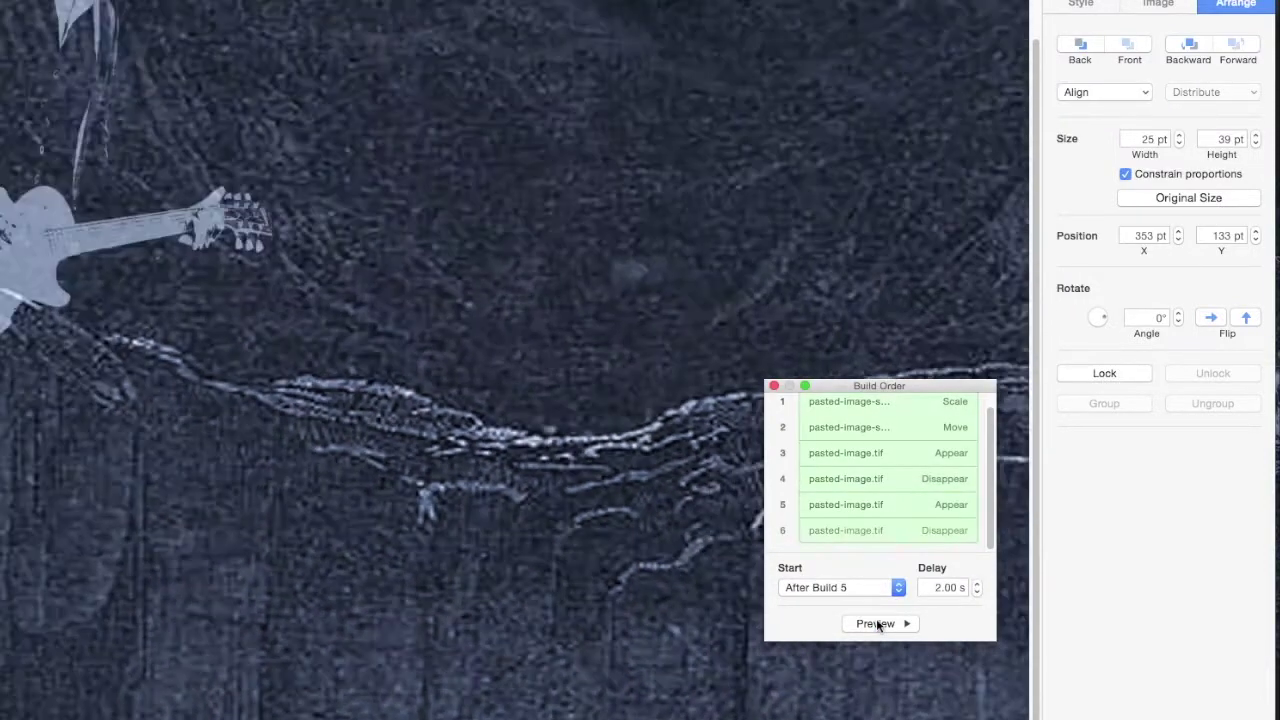
key("super+s")
key("Return")
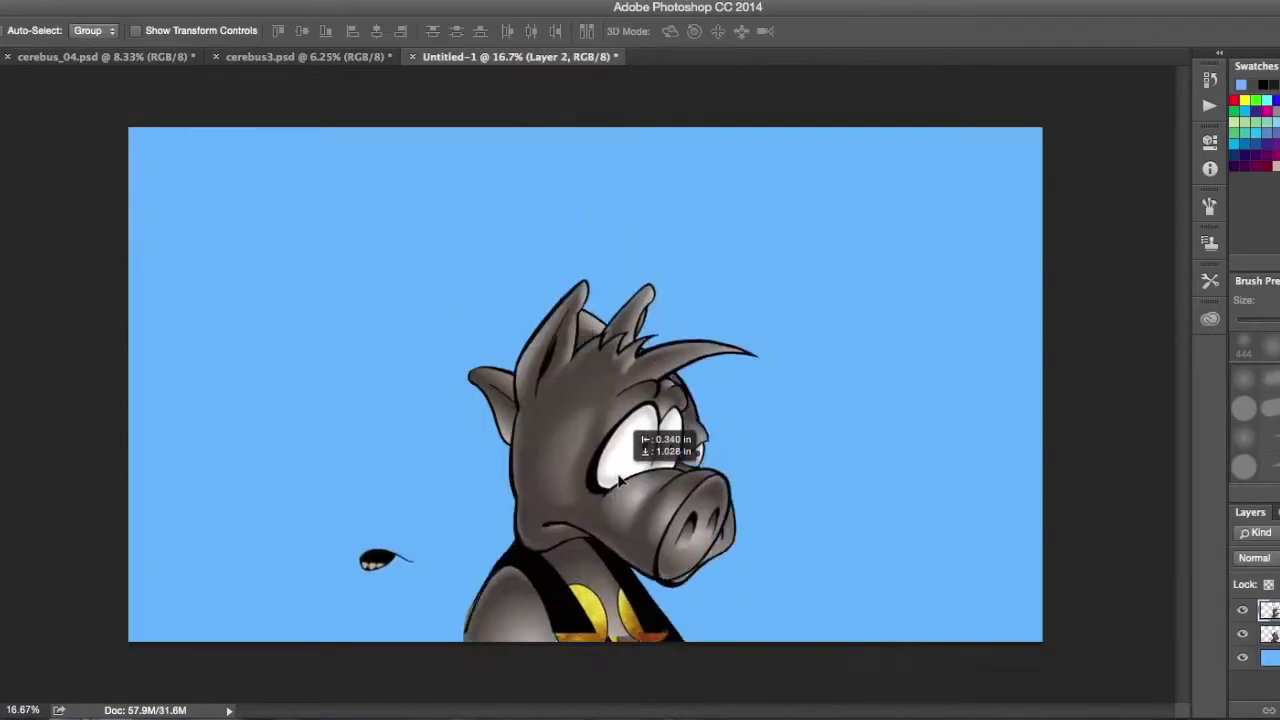
- In Photoshop, align the side-facing character on Layer 2 with the one beneath and paste the front-facing character
left_click_drag(640, 432, 670, 518)
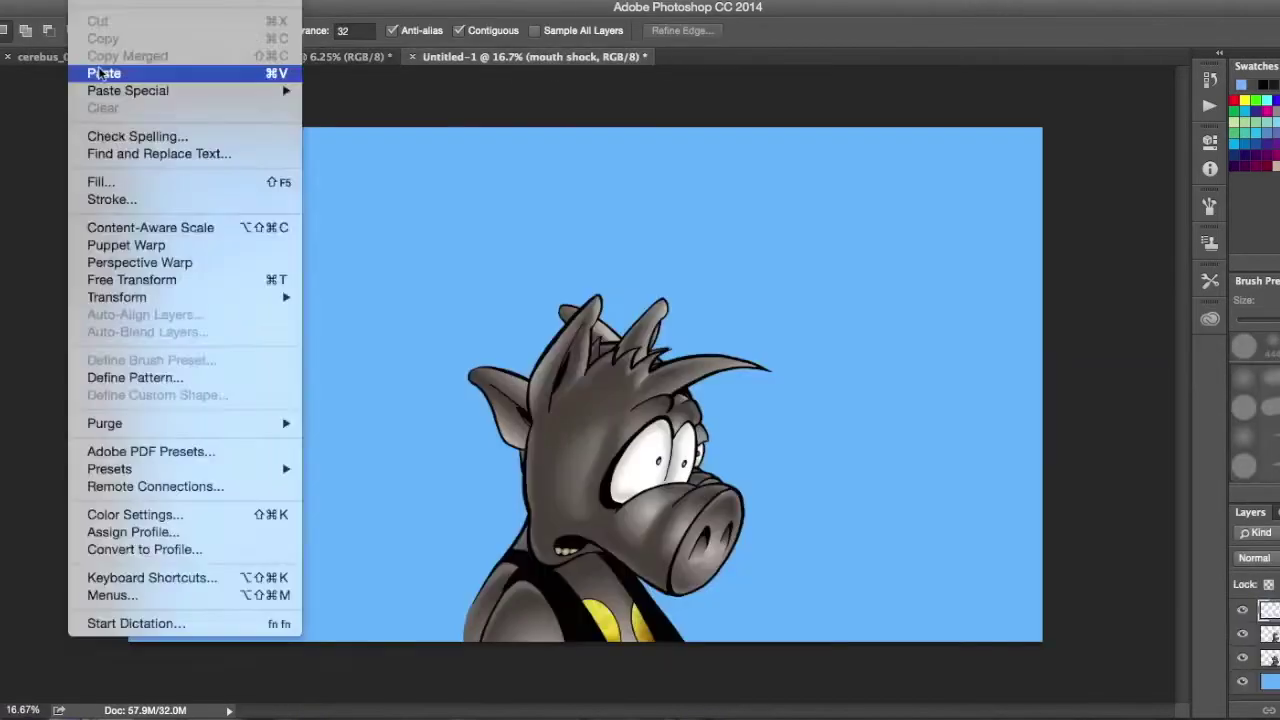
left_click(103, 74)
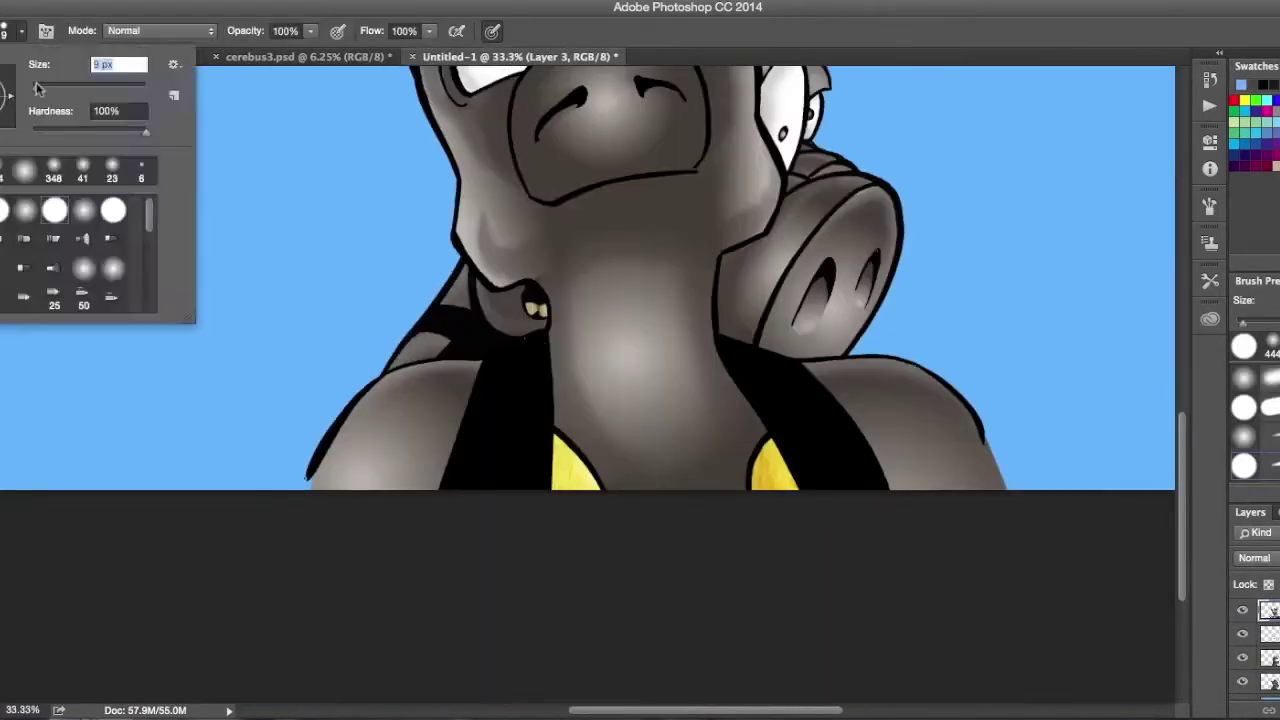
key("Escape")
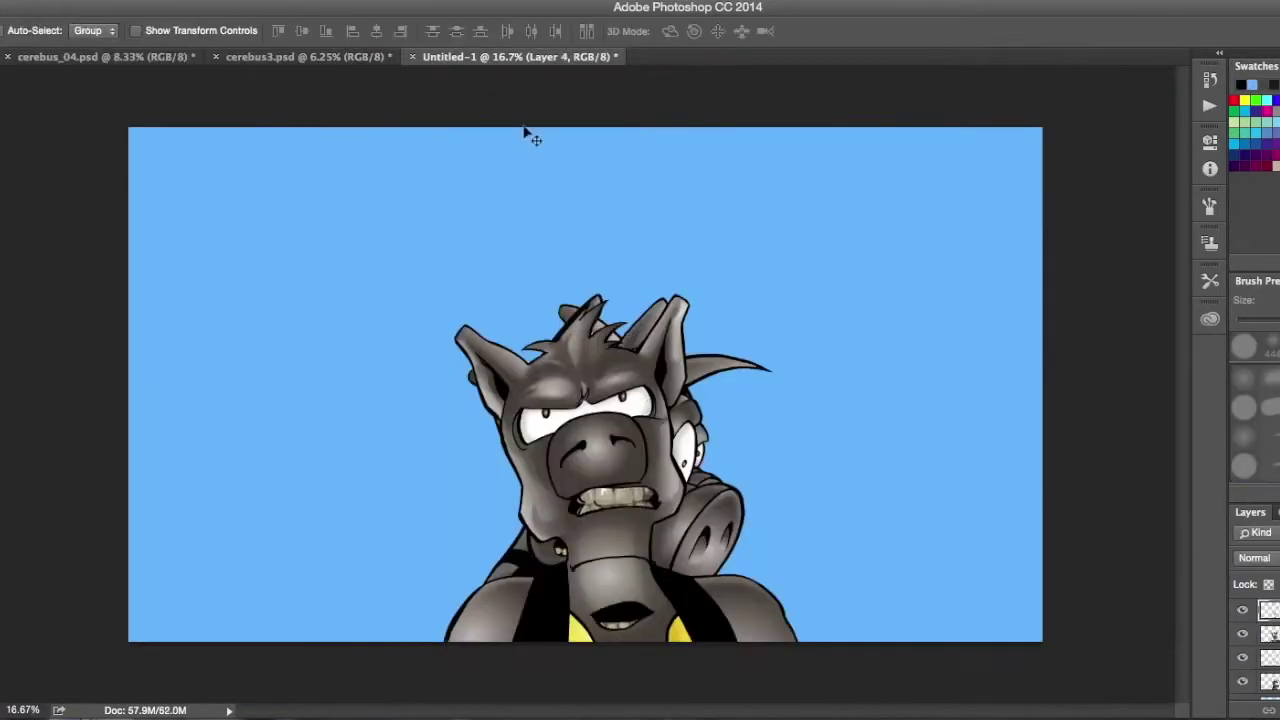
- Move the pasted mouth into place beneath the front-facing character's snout
key("ctrl+t")
mouse_move(668, 392)
left_mouse_down()
mouse_move(636, 410)
mouse_move(604, 465)
mouse_move(612, 503)
left_mouse_up()
key("Return")
- Toggle the visibility of the two layers below the top one and select the mouth area with the Magic Wand
left_click(1268, 610)
left_click(1242, 634)
left_click(1242, 658)
key("w")
left_click(648, 503)
key("b")
key("l")
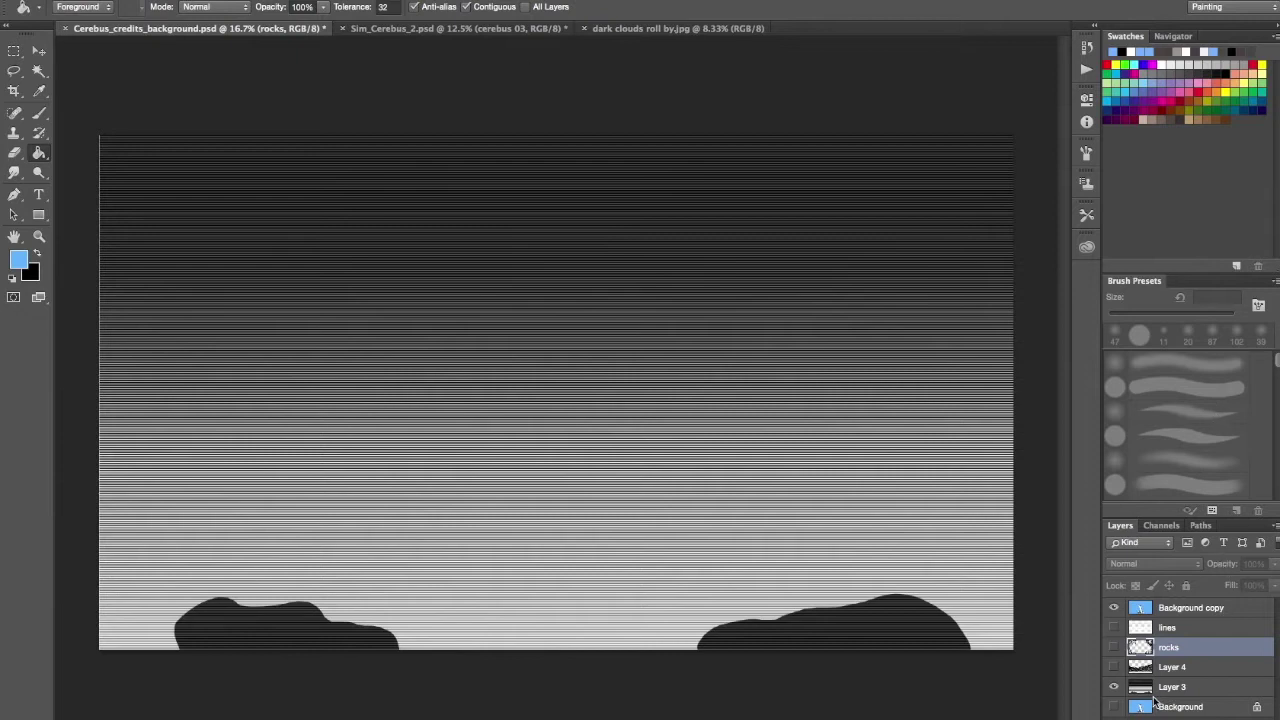
- Show Layer 4 and the rocks layer in Cerebus_credits_background.psd
left_click(1114, 667)
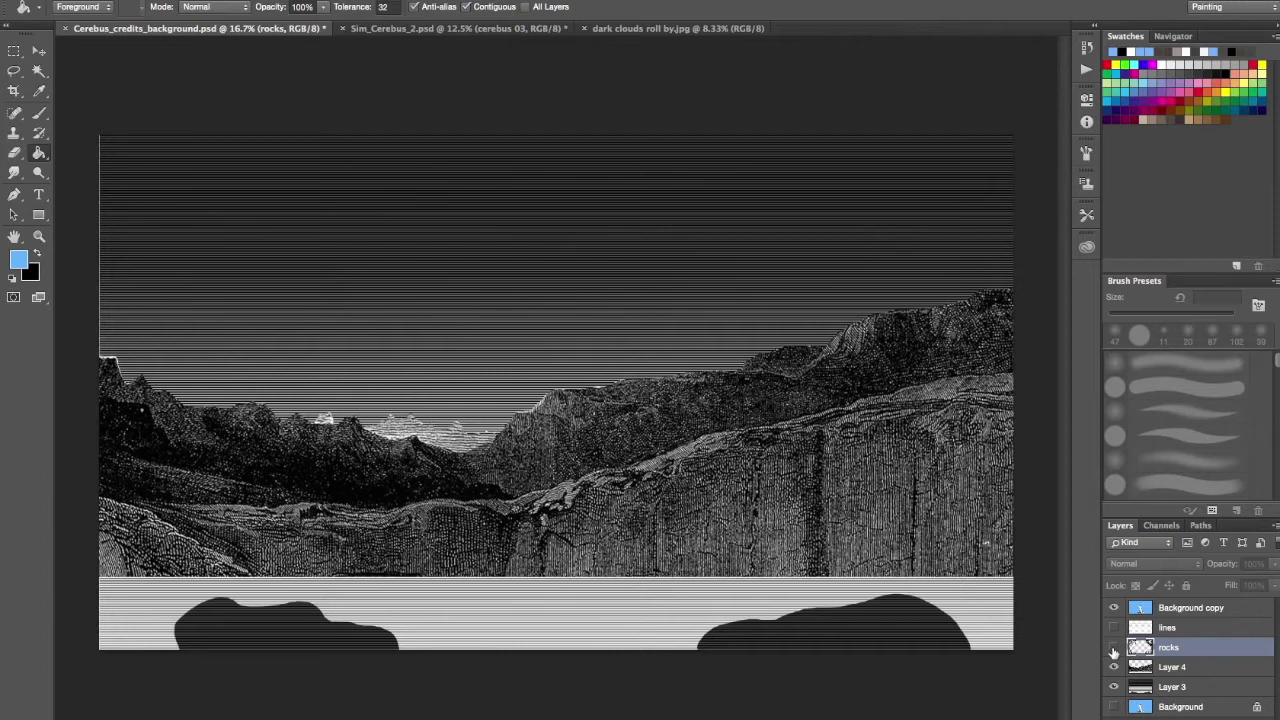
left_click(1114, 648)
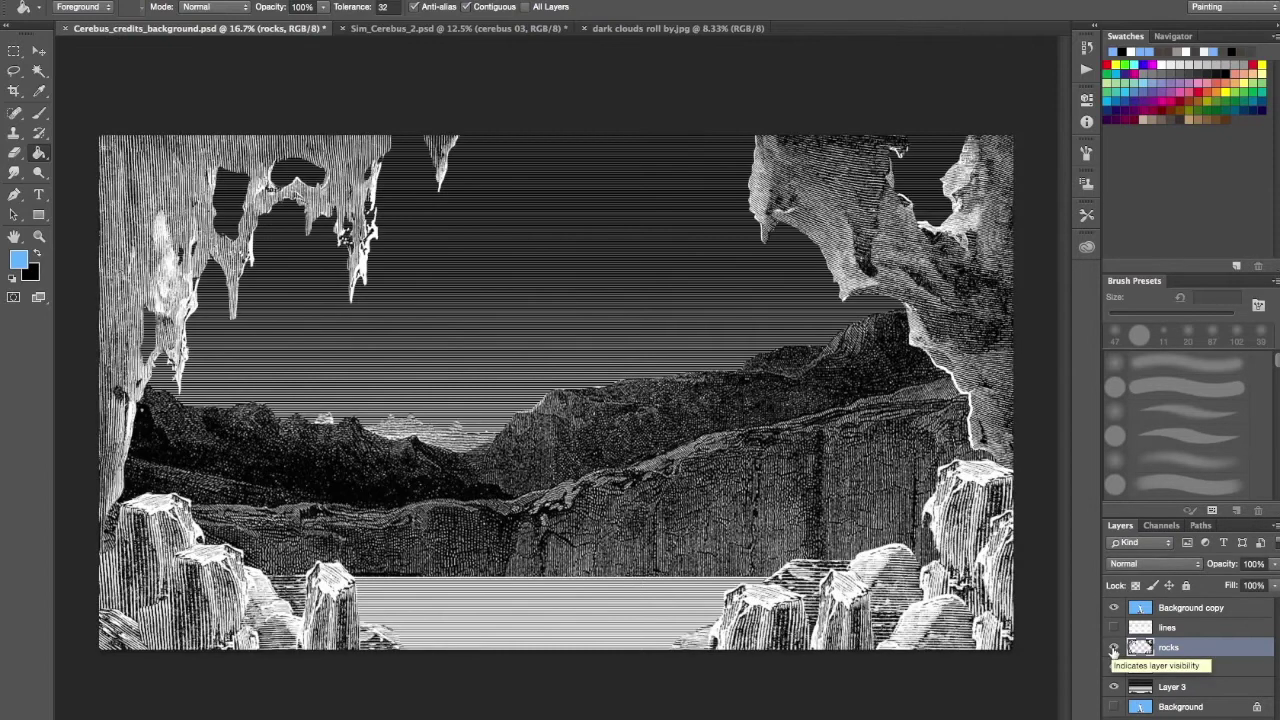
- In Sim_Cerebus_2.psd, show the layers cerebus 01 to cerebus 05 one at a time to review the arm poses
left_click(474, 30)
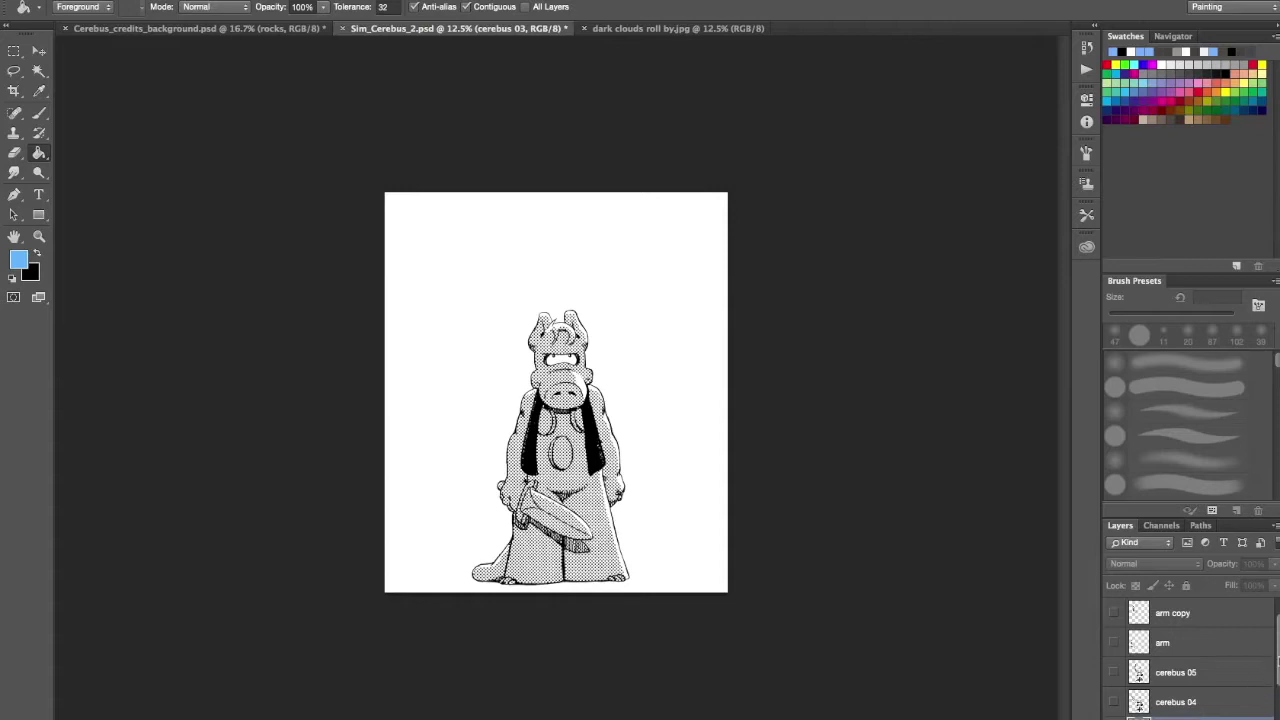
scroll(1190, 657, "down", 3)
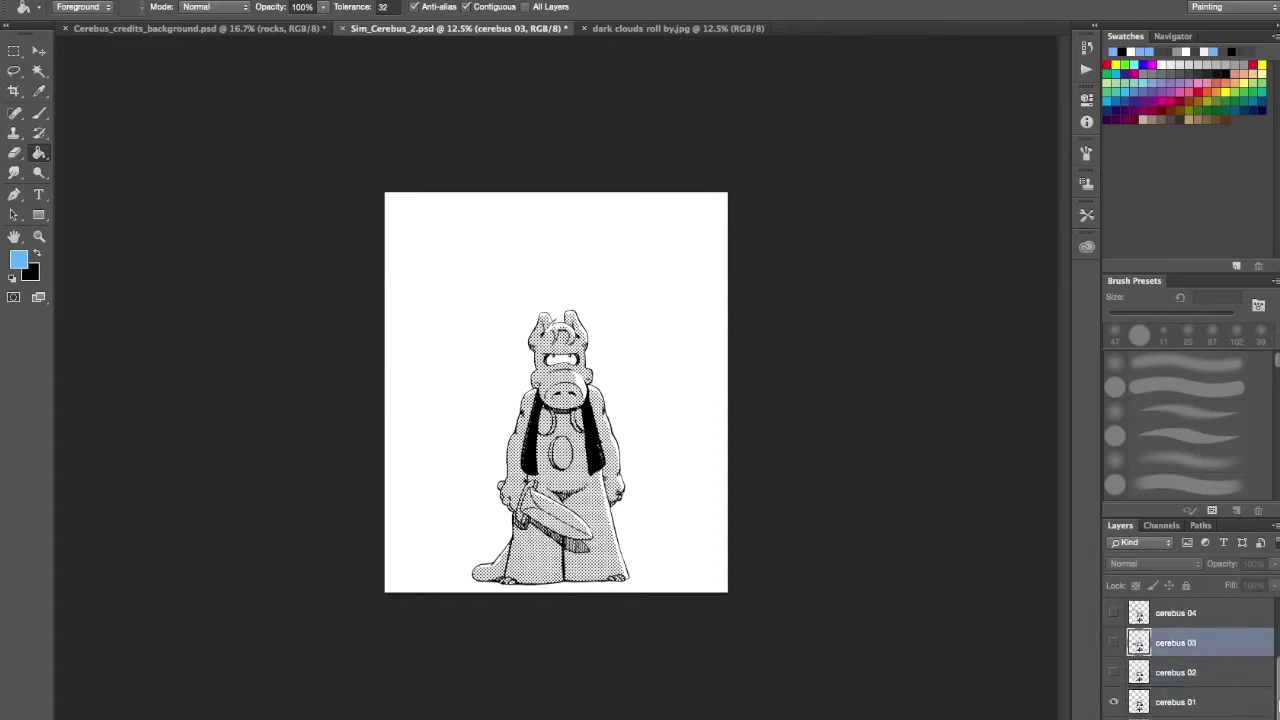
left_click(1115, 703)
left_click(1114, 674)
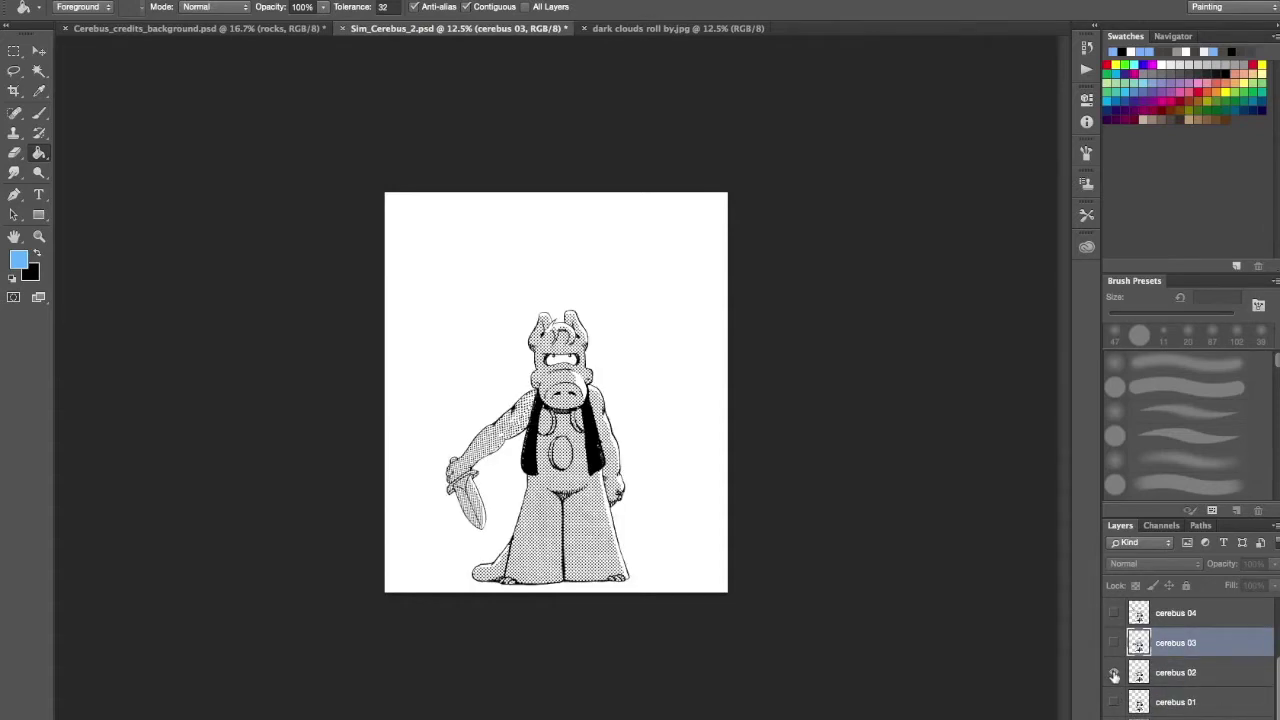
left_click(1114, 674)
left_click(1114, 644)
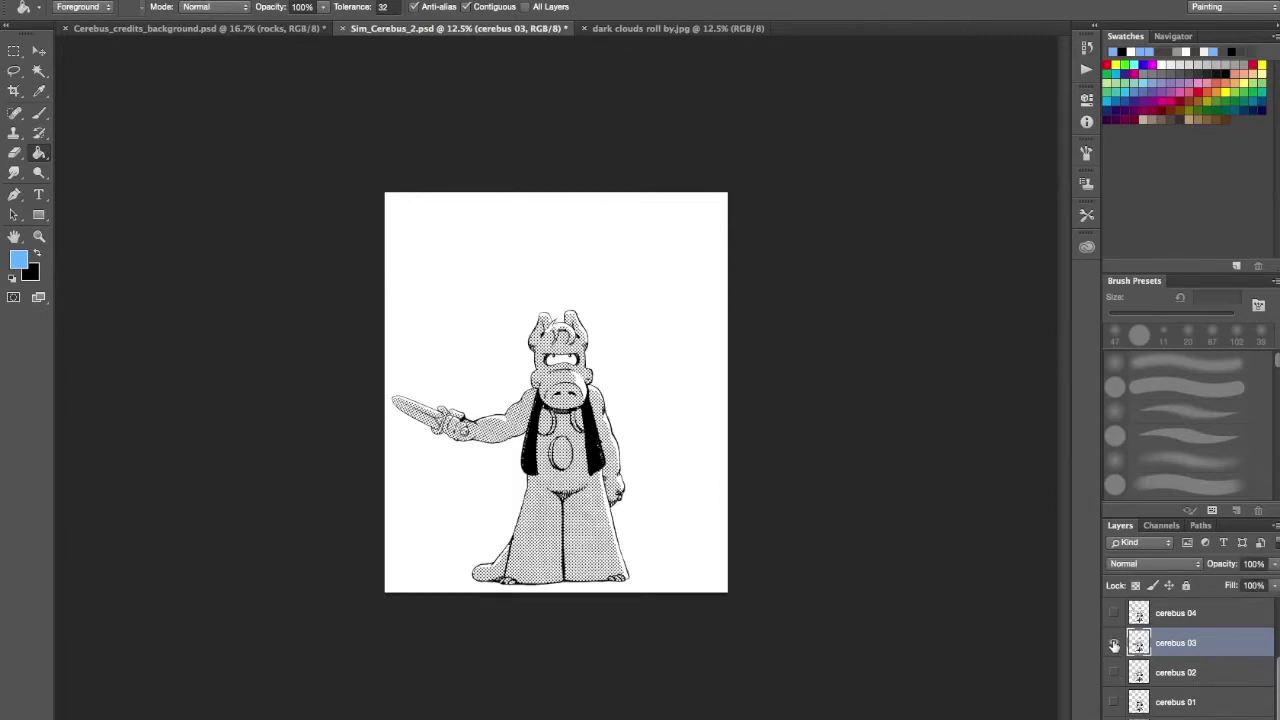
left_click(1114, 644)
left_click(1114, 614)
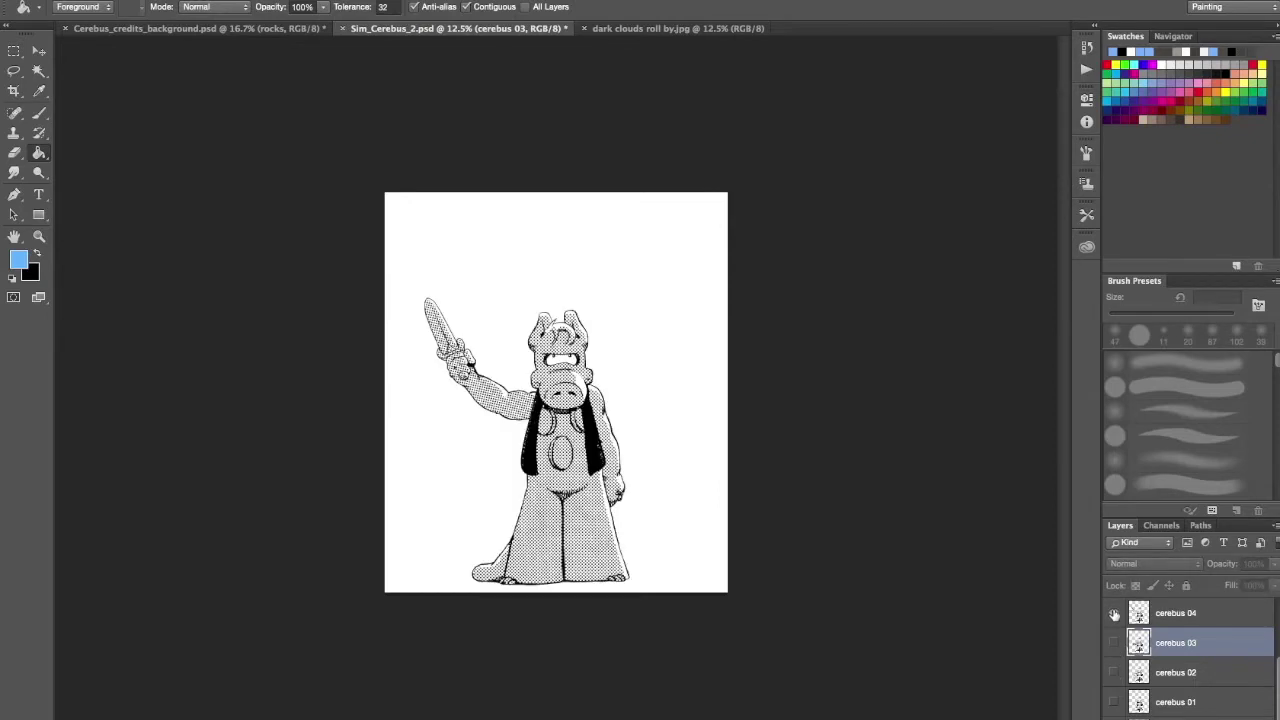
left_click(1114, 614)
left_click_drag(1277, 685, 1207, 651)
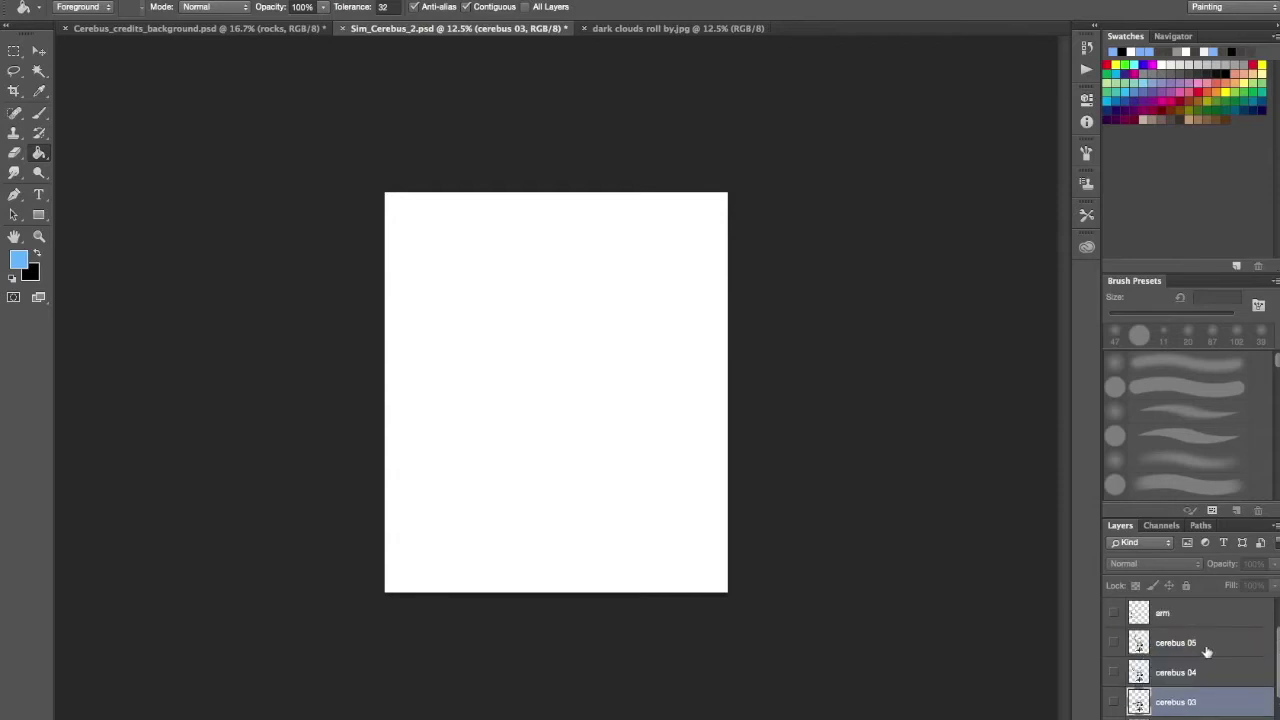
left_click(1112, 643)
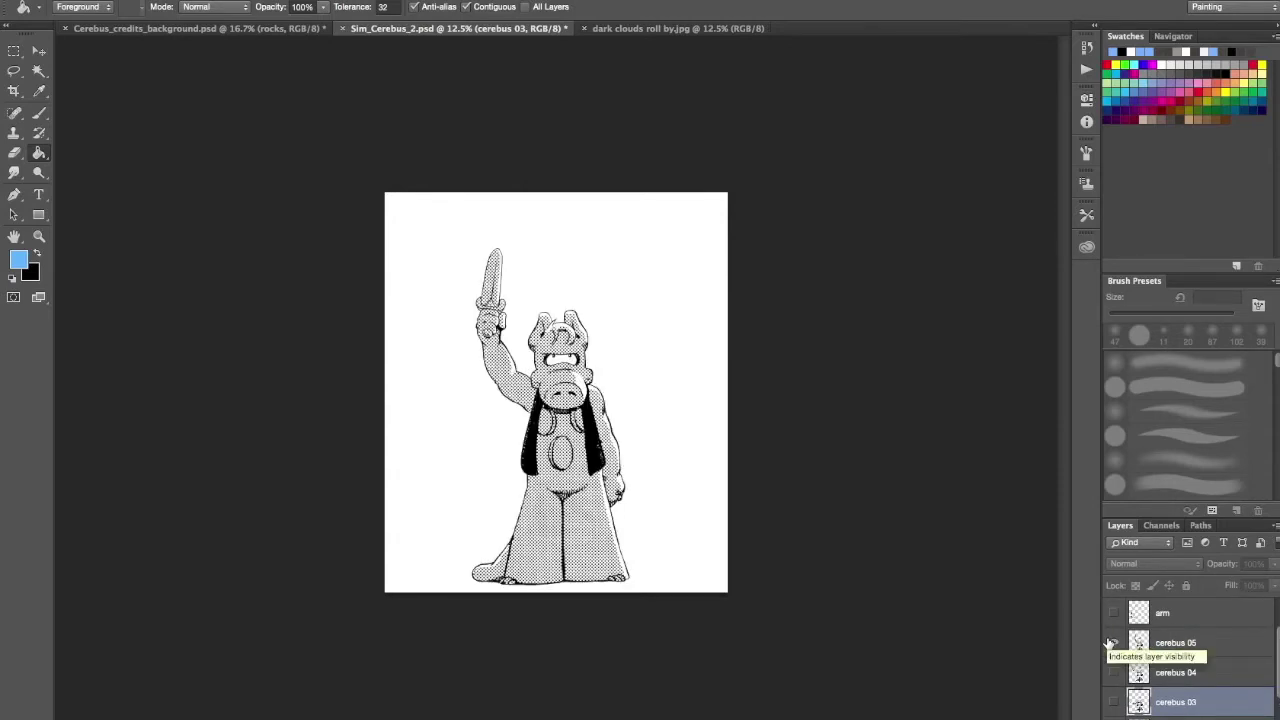
left_click_drag(1112, 643, 1116, 703)
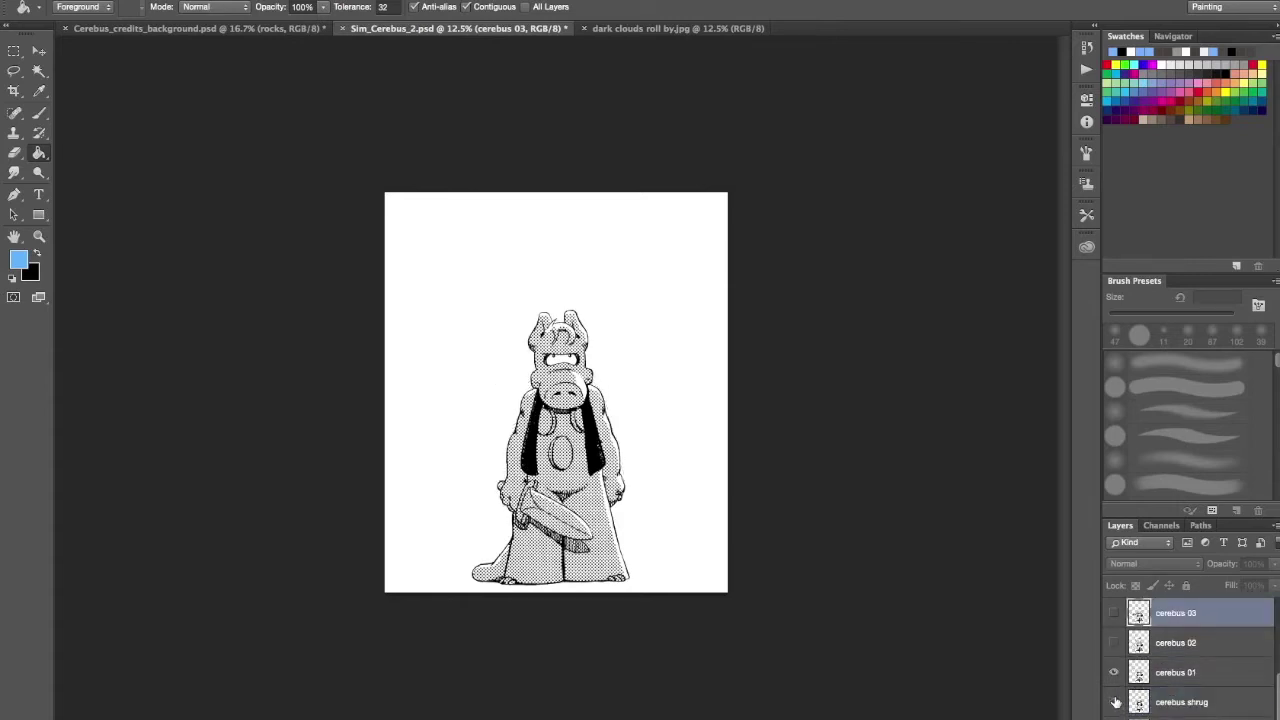
- Compare the cerebus 01 and cerebus shrug poses and bring up dark clouds roll by.jpg
left_click(1114, 672)
left_click(1114, 702)
left_click(1114, 703)
left_click(1116, 672)
key("ctrl+shift+Tab")
left_click(677, 30)
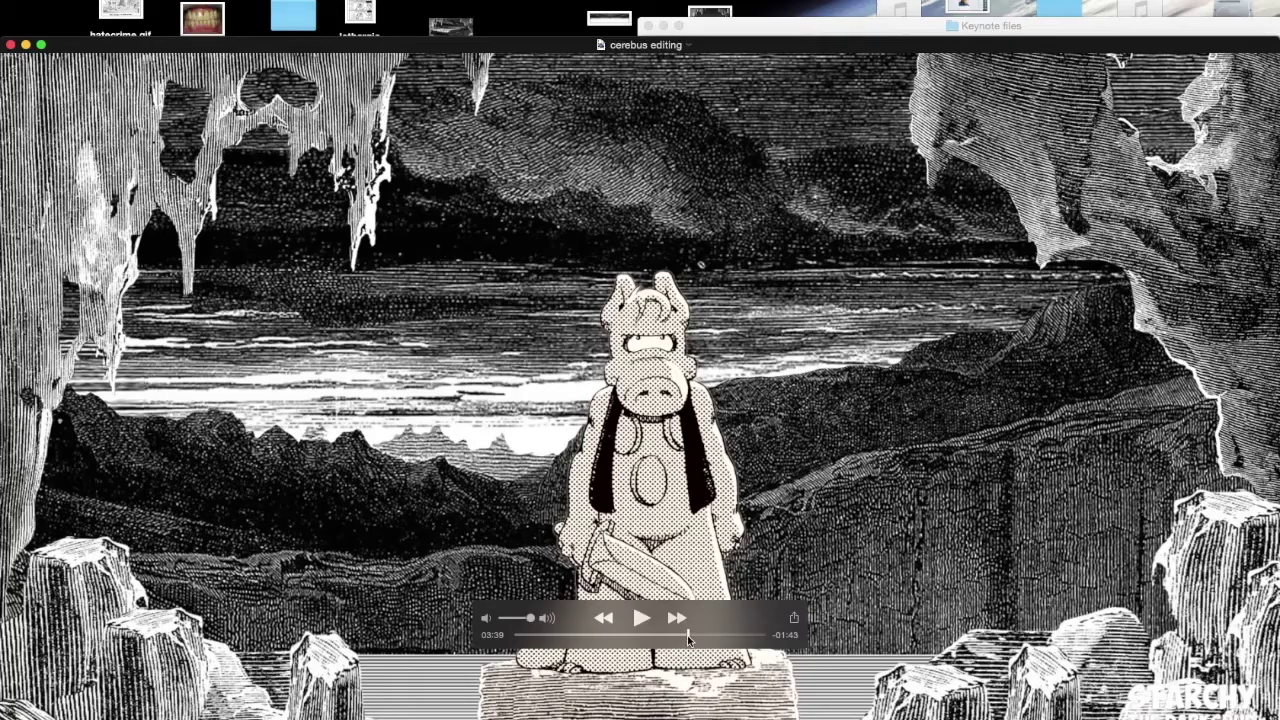
- Switch to the video player and play the cerebus editing video
left_click(641, 618)
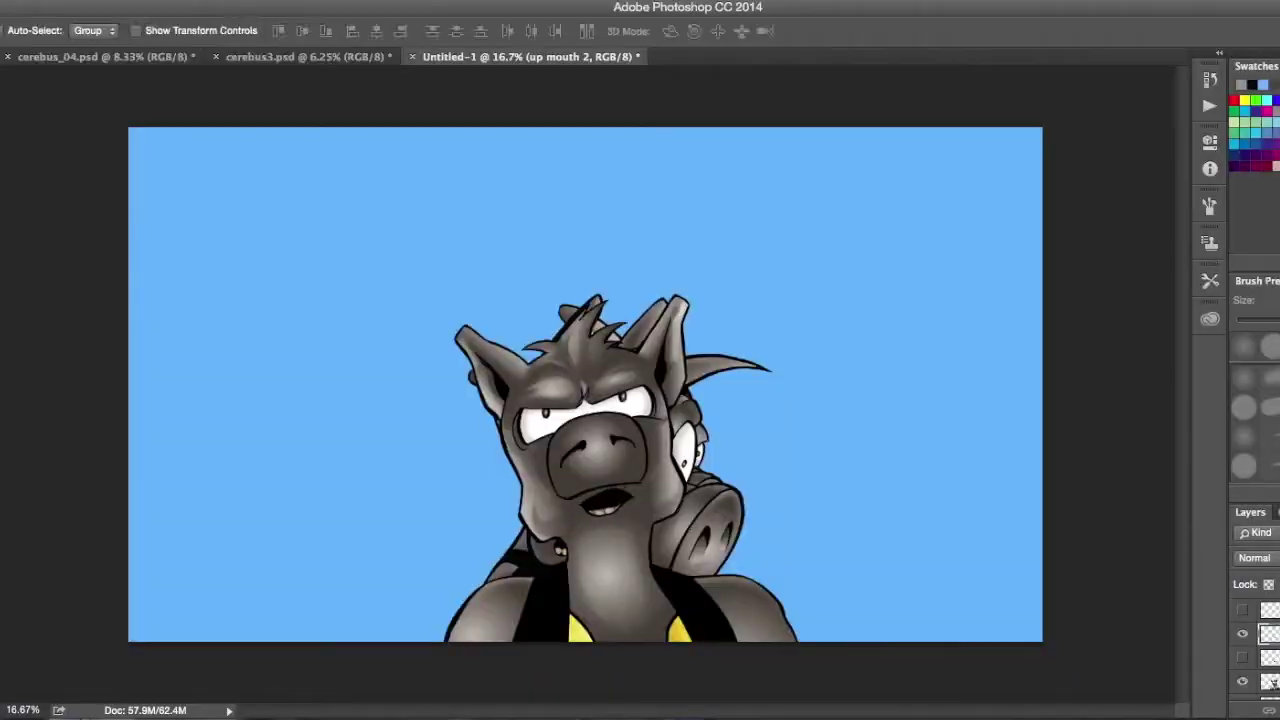
- In Photoshop, outline the area around the mouth on the up mouth 2 layer with the Lasso and retouch it with the Brush
key("b")
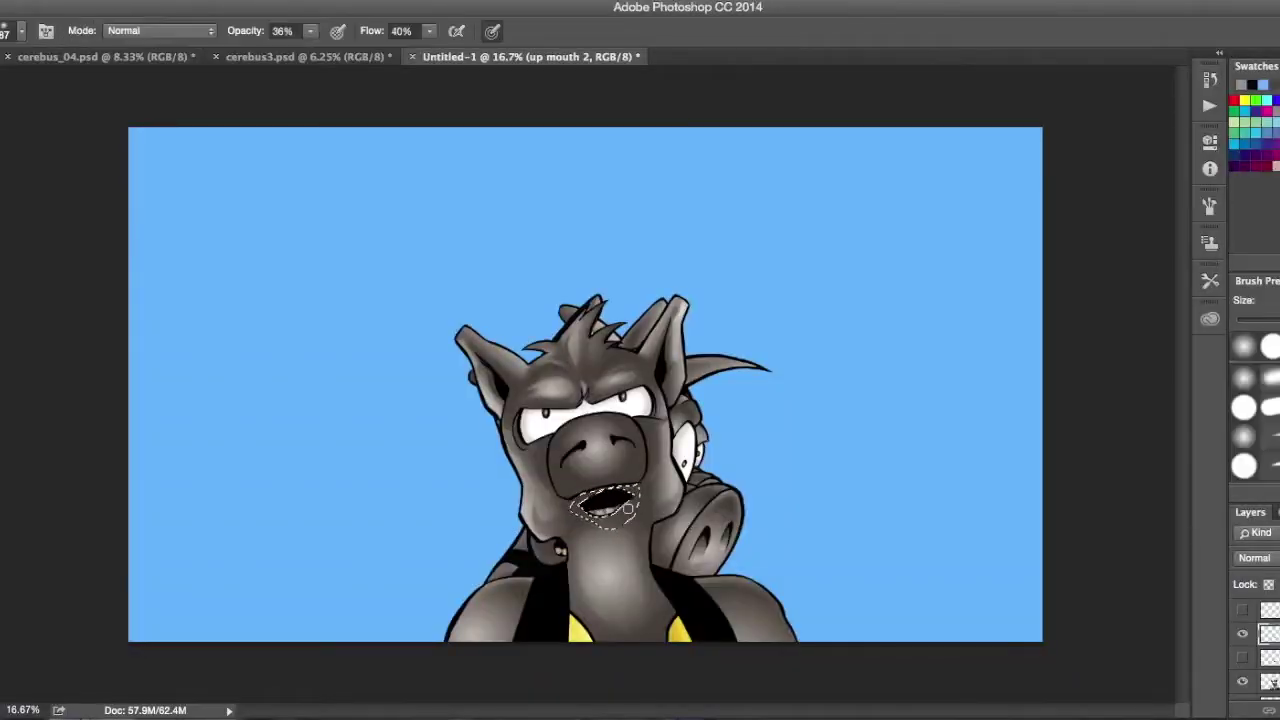
key("l")
key("b")
key("alt+bracketleft")
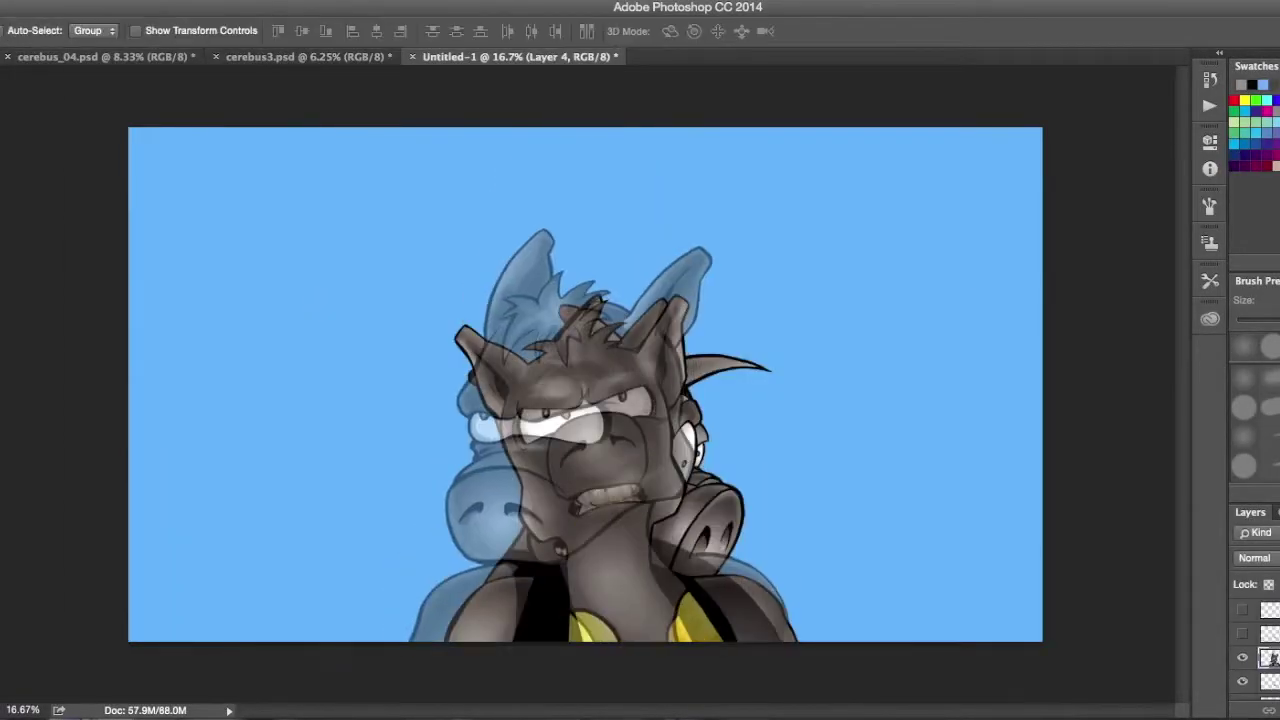
- Align the semi-transparent left-facing character over the front-facing one and copy a mouth shape from cerebus3.psd
key("ctrl+t")
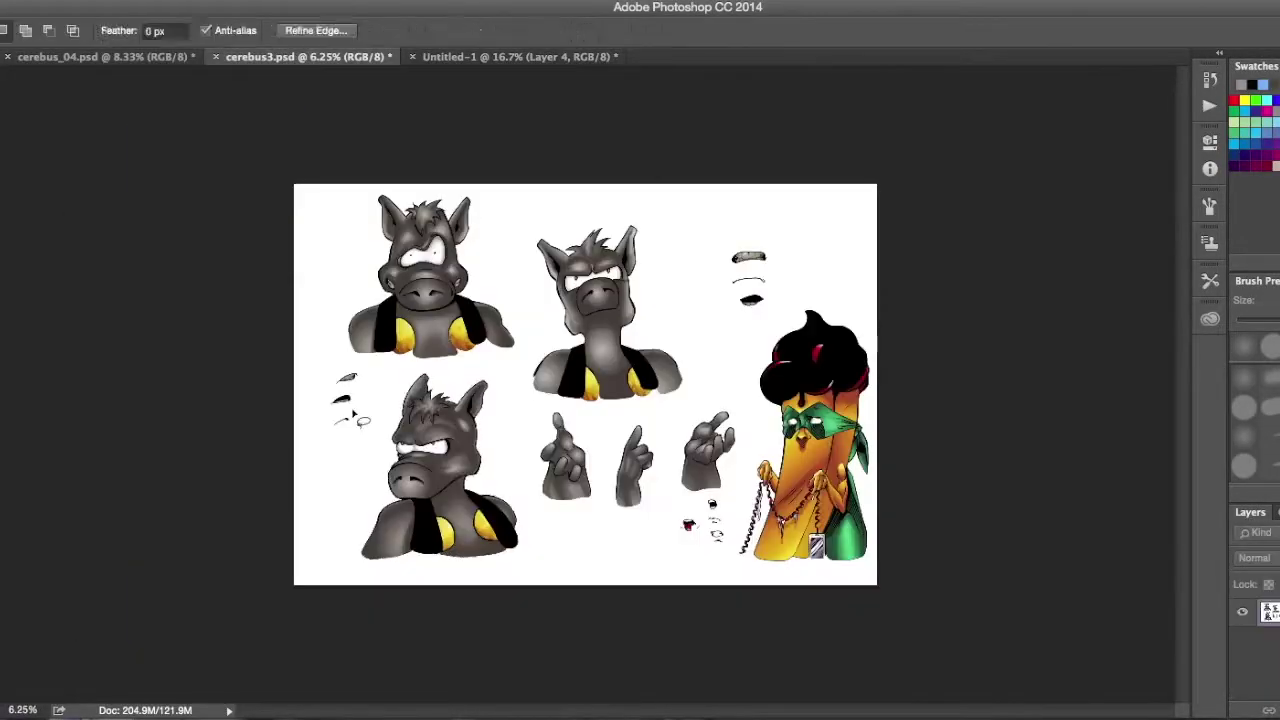
left_click(80, 2)
left_click(94, 37)
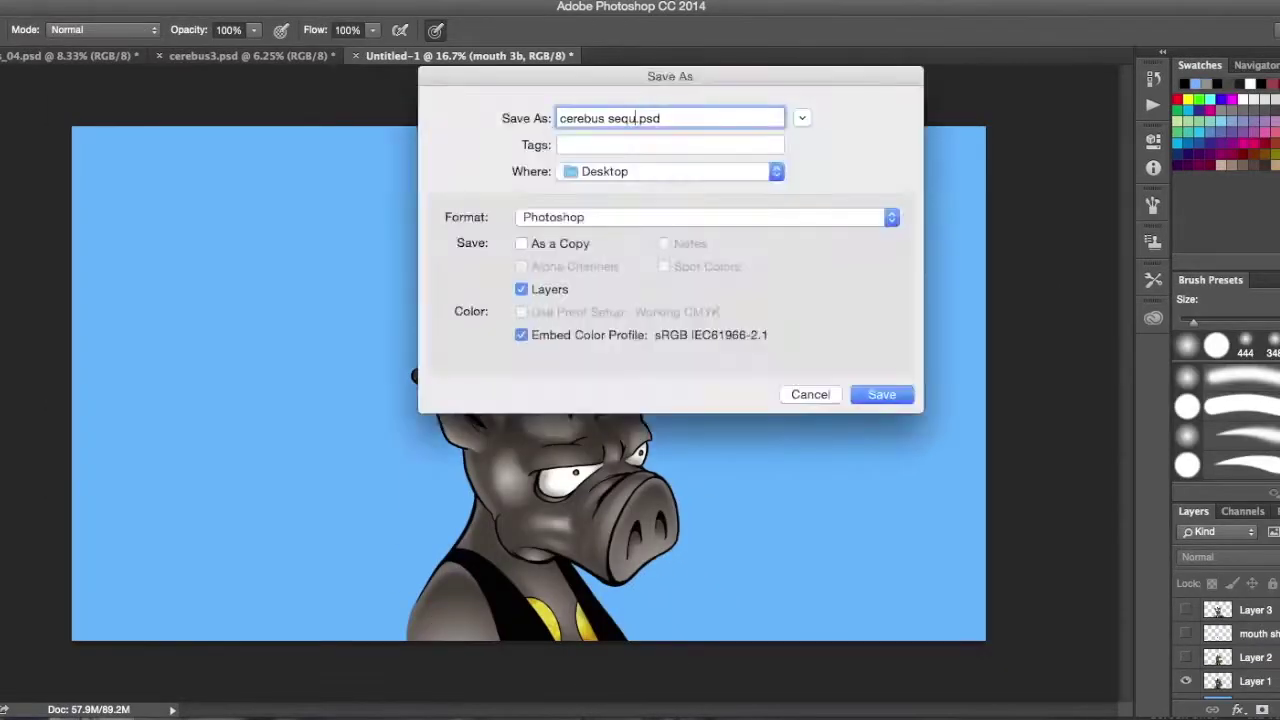
- Save the side-facing pose as cerebus sequence_01 and the front-facing pose as cerebus sequence_03.jpg at quality 12
type("ence_01")
key("Return")
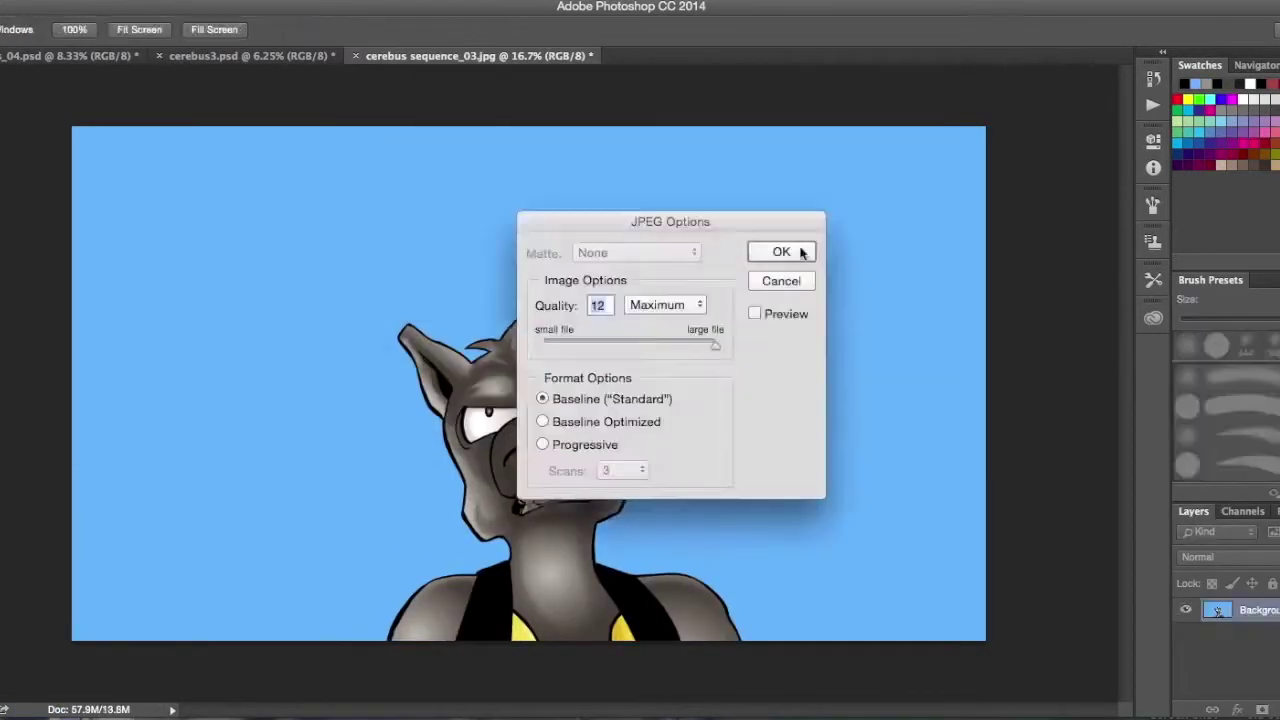
left_click(803, 249)
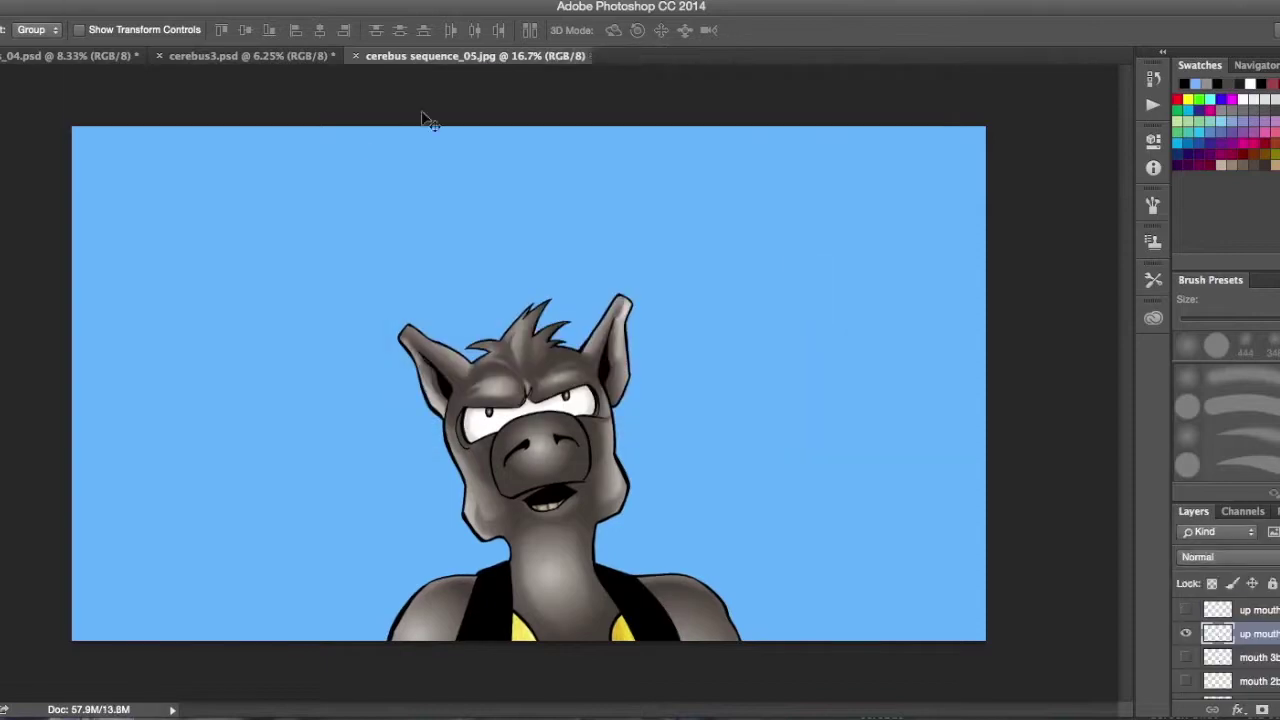